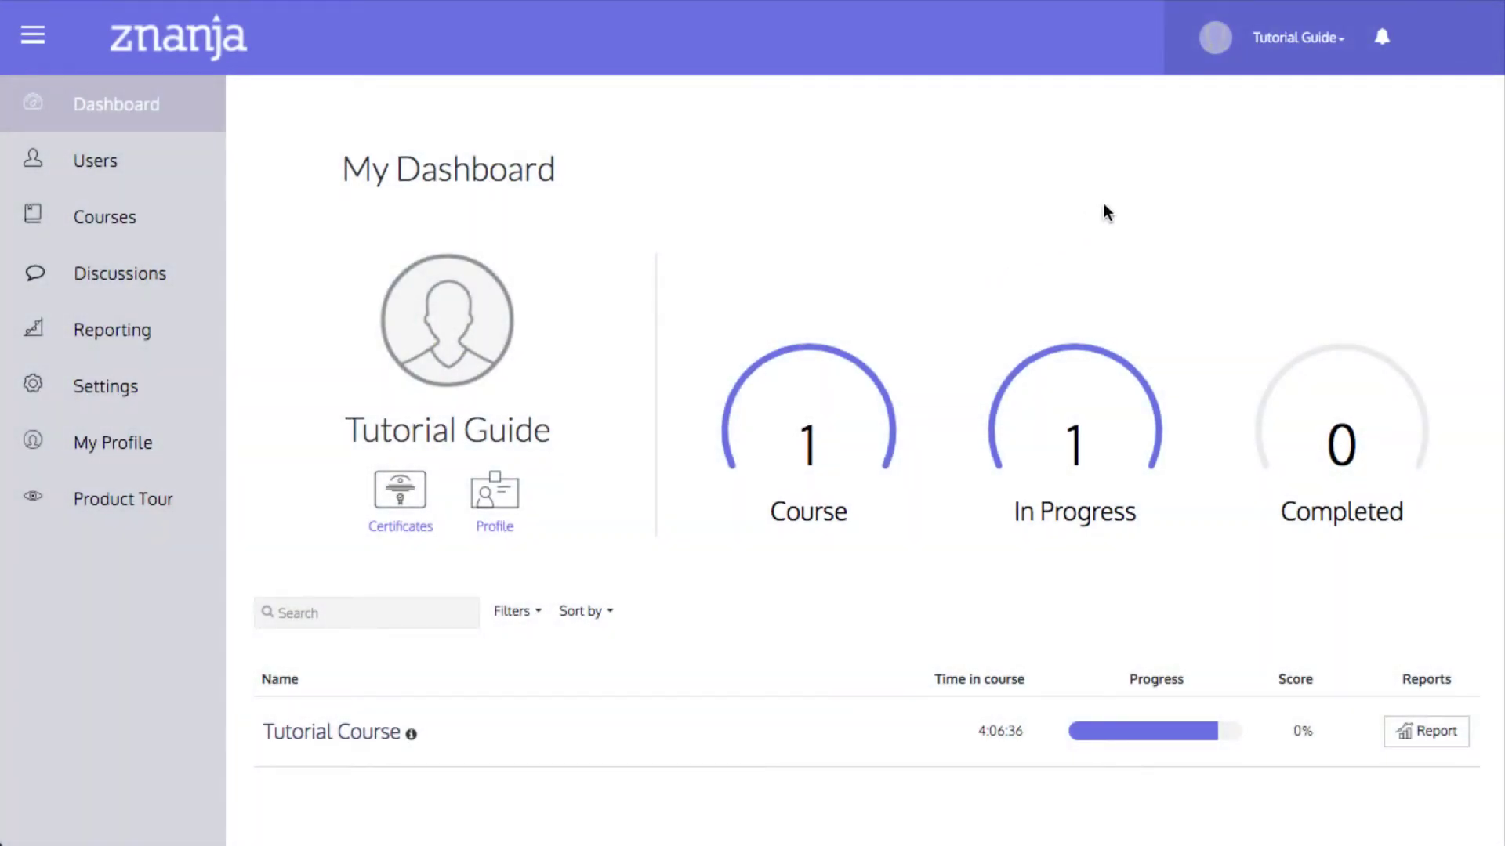
Go to the My Profile editing page from the account menu.
{"action": "left_click", "coordinate": [1289, 47]}
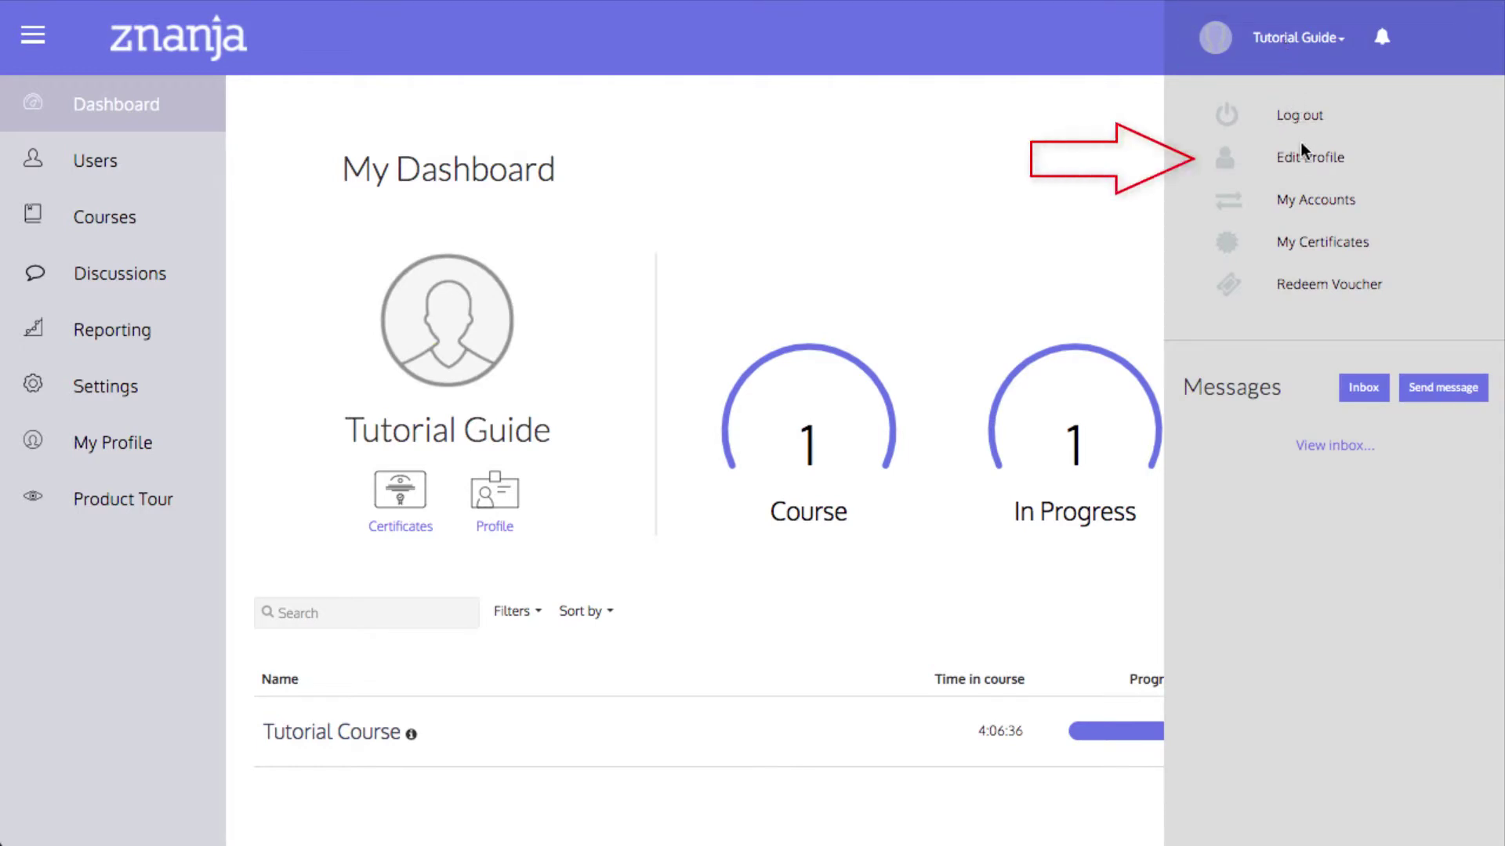
{"action": "left_click", "coordinate": [1305, 162]}
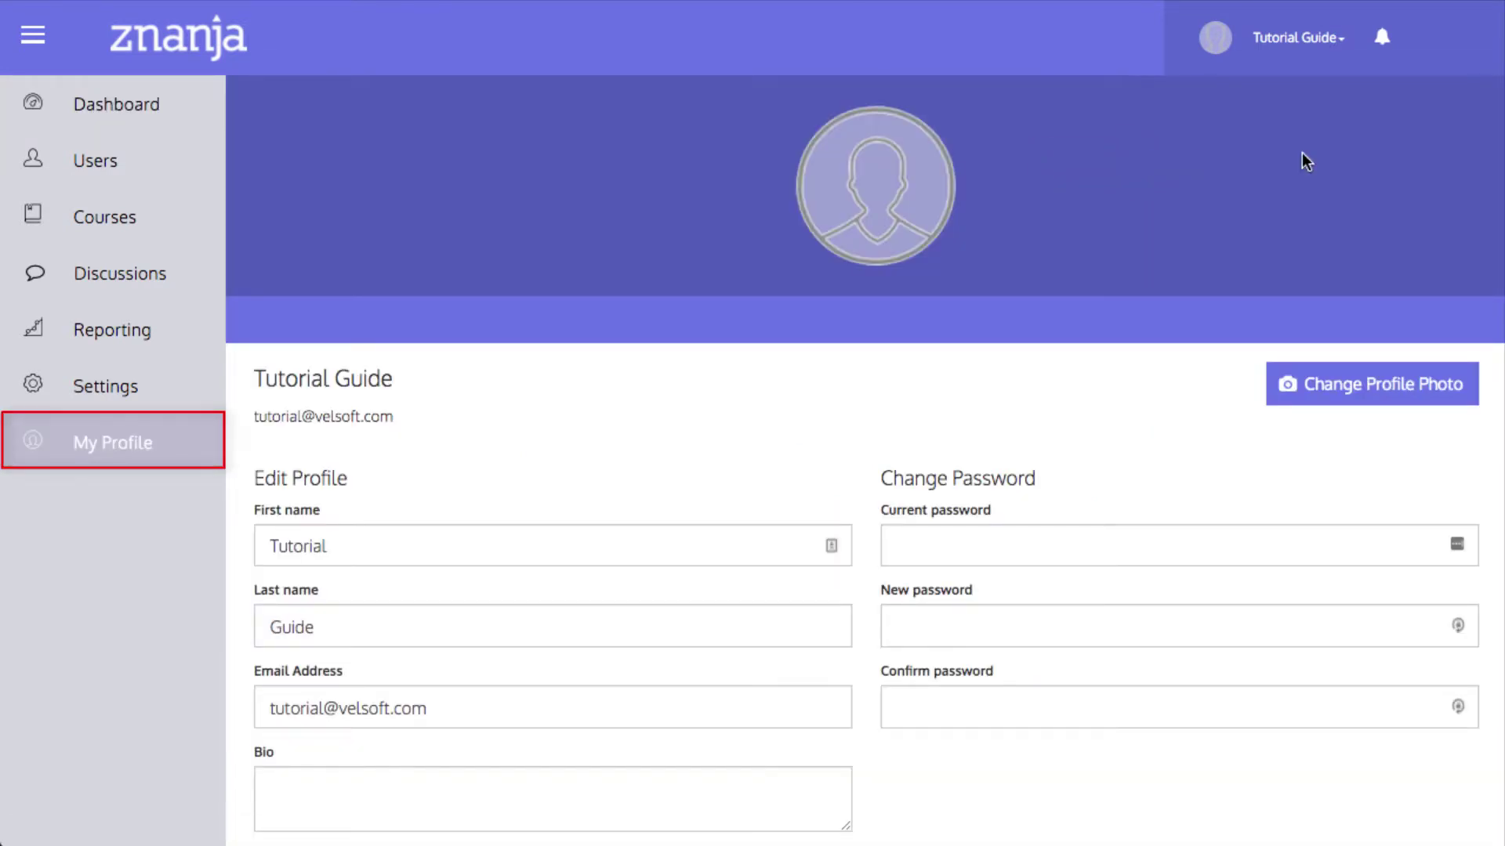
{"action": "scroll", "coordinate": [1301, 153], "scroll_direction": "down", "scroll_amount": 2}
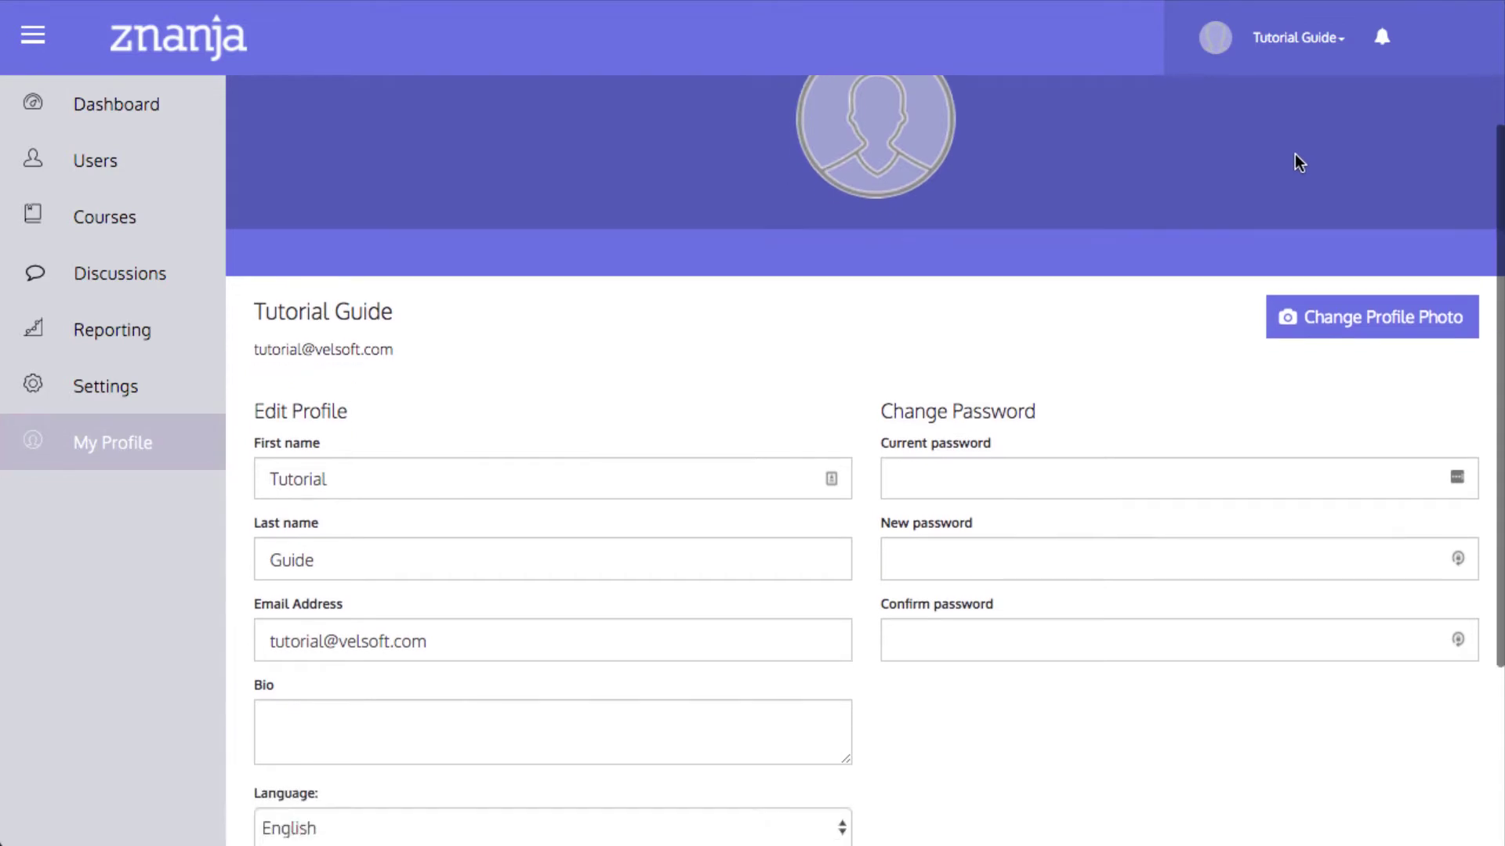
{"action": "scroll", "coordinate": [1294, 154], "scroll_direction": "down", "scroll_amount": 2}
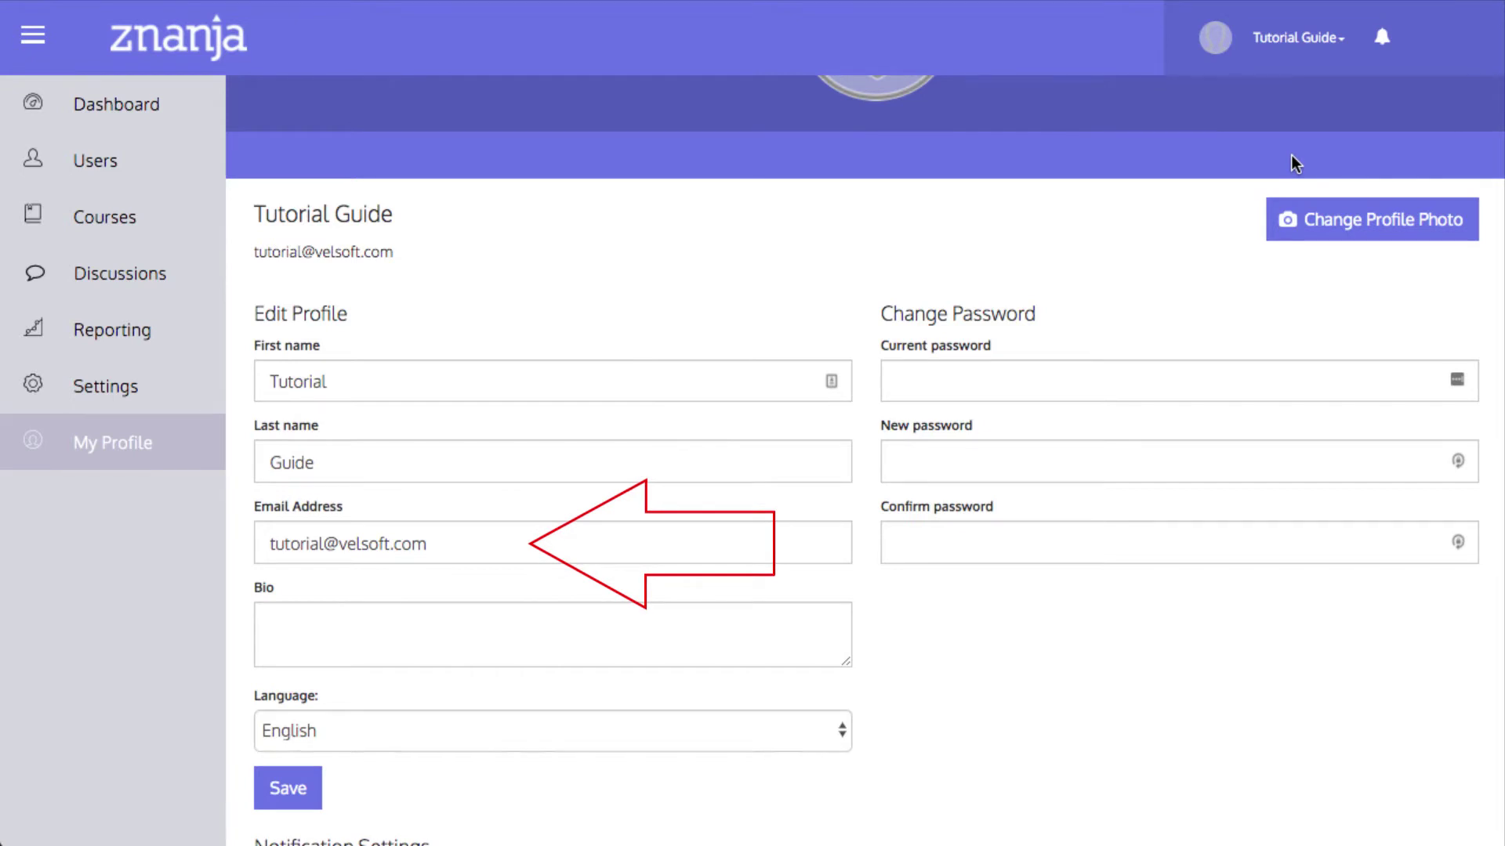
Enter the bio 'A tutorial instructor for the znanja LMS.', check the Language options, and save.
{"action": "left_click", "coordinate": [613, 619]}
{"action": "type", "text": "A tutorial instr"}
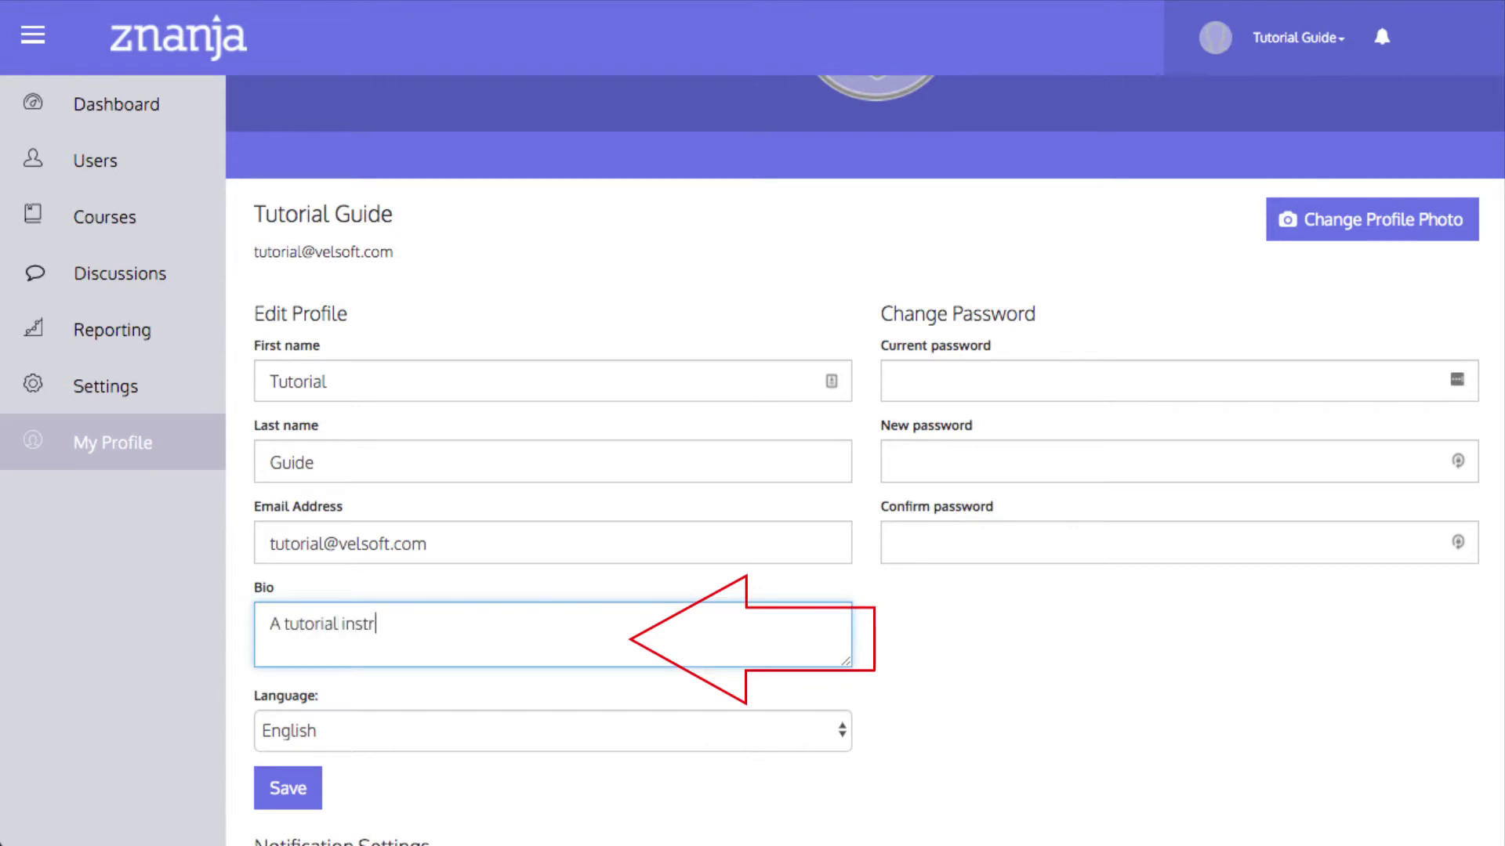
{"action": "type", "text": "uctor for the znanja LMS."}
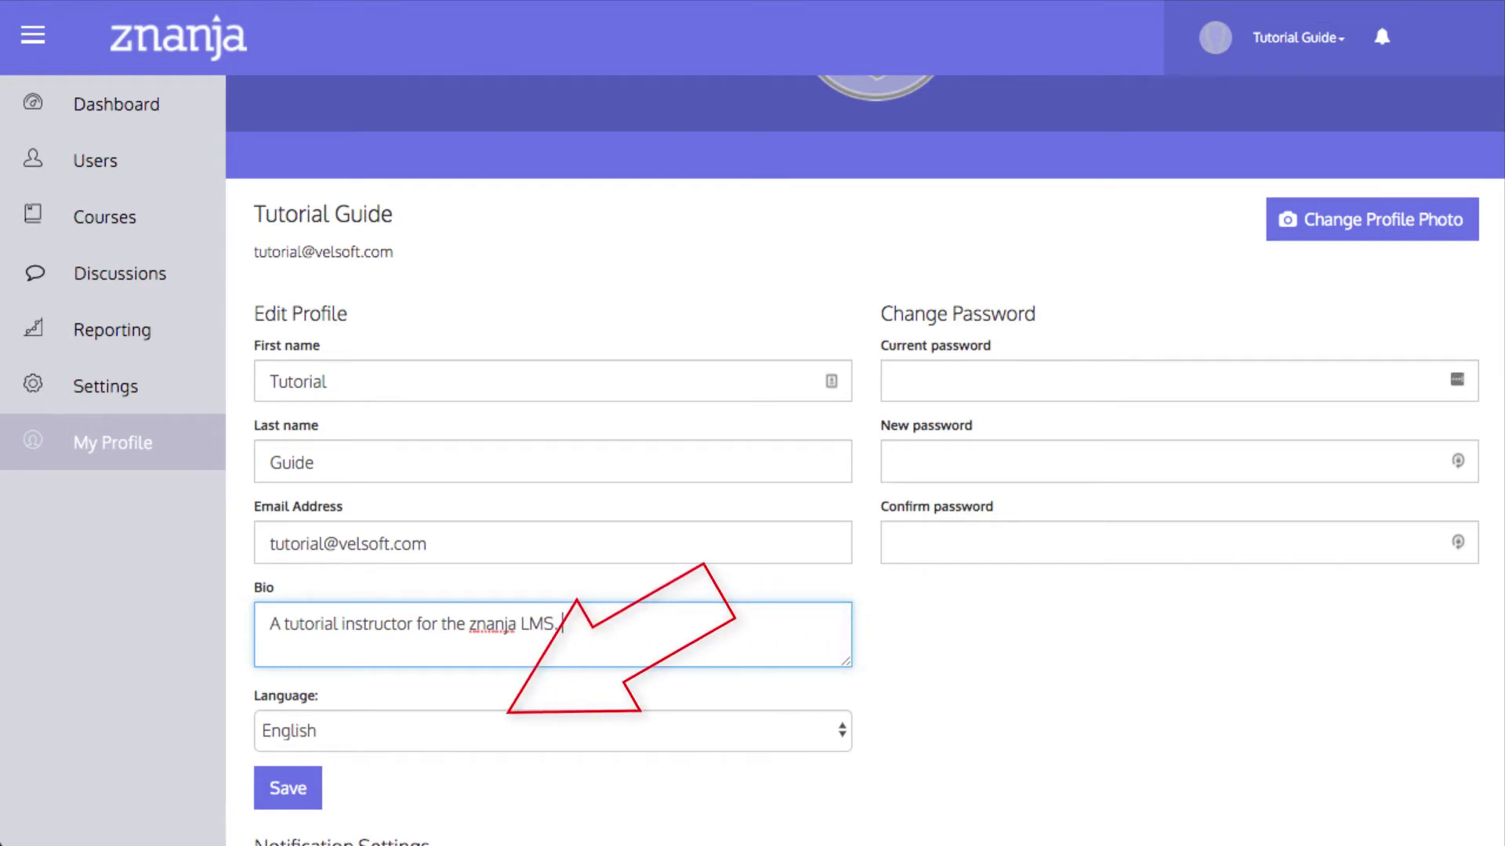
{"action": "left_click", "coordinate": [563, 727]}
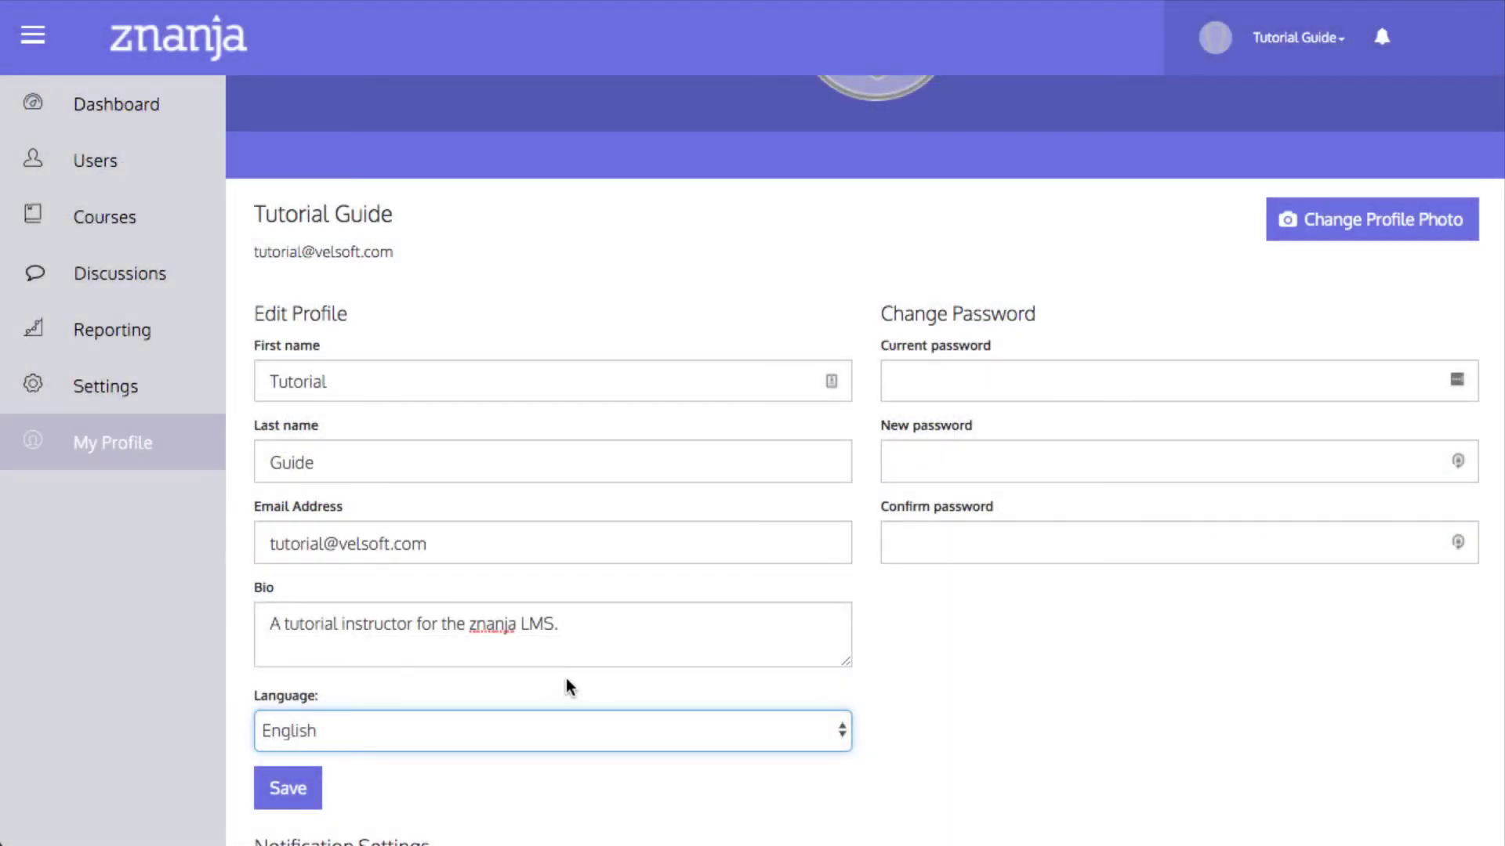
{"action": "left_click", "coordinate": [293, 799]}
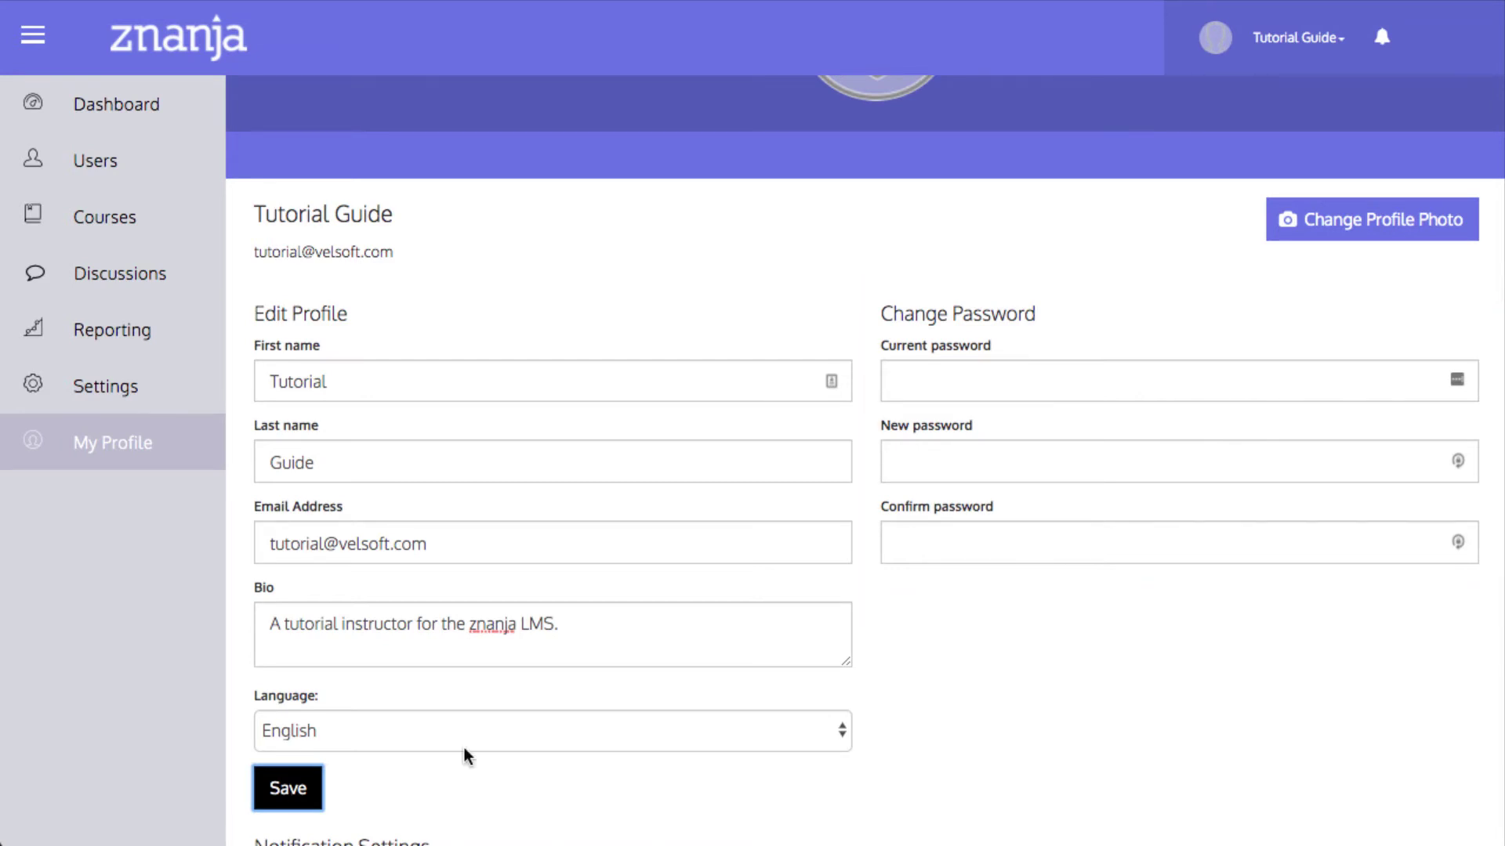
{"action": "scroll", "coordinate": [464, 747], "scroll_direction": "up", "scroll_amount": 3}
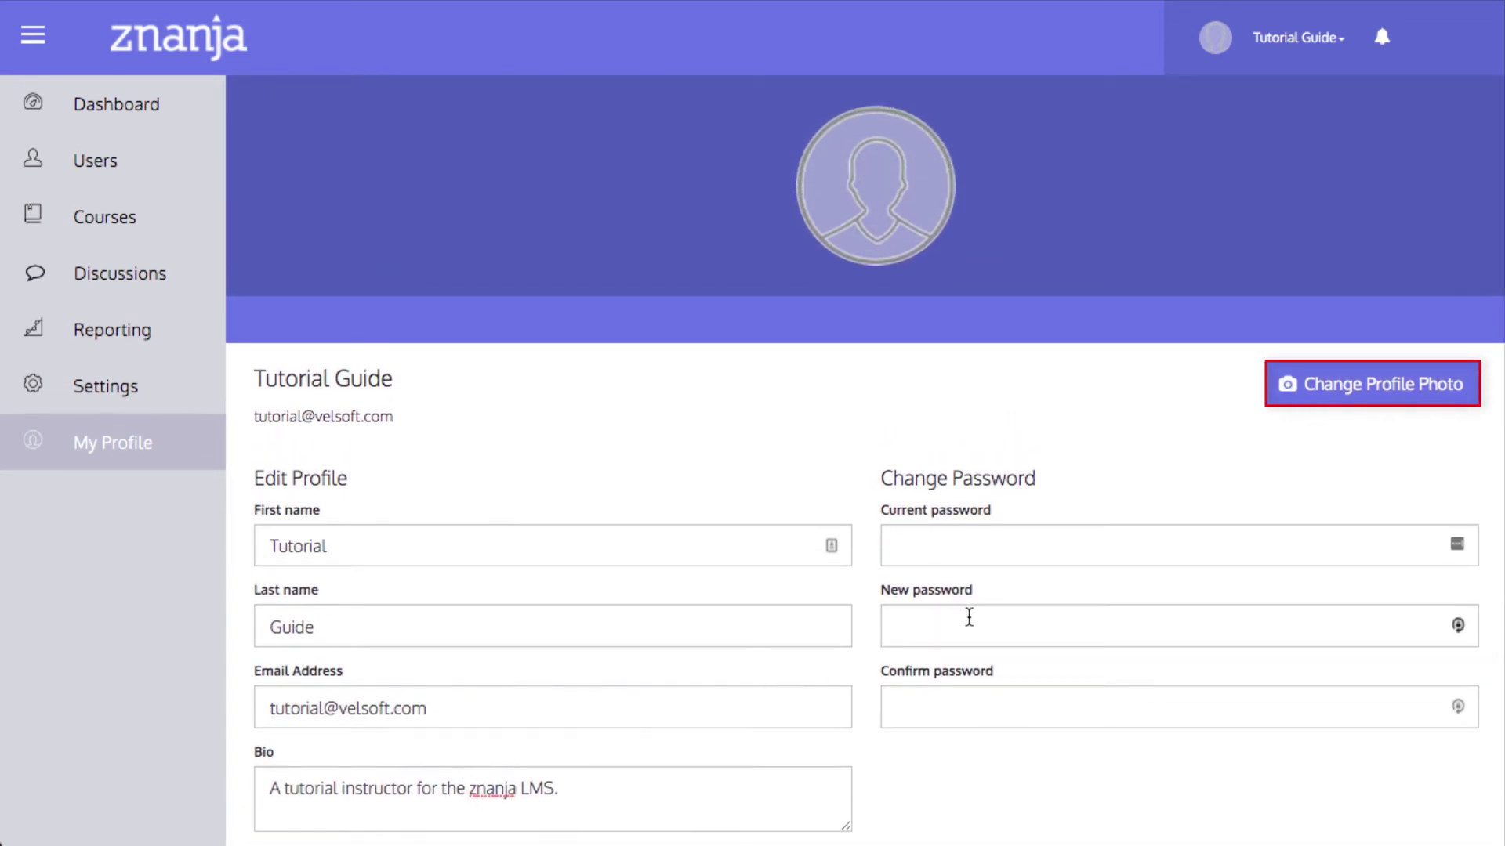
Choose Profile picture.png from the computer as the profile photo and save the upload.
{"action": "left_click", "coordinate": [1322, 403]}
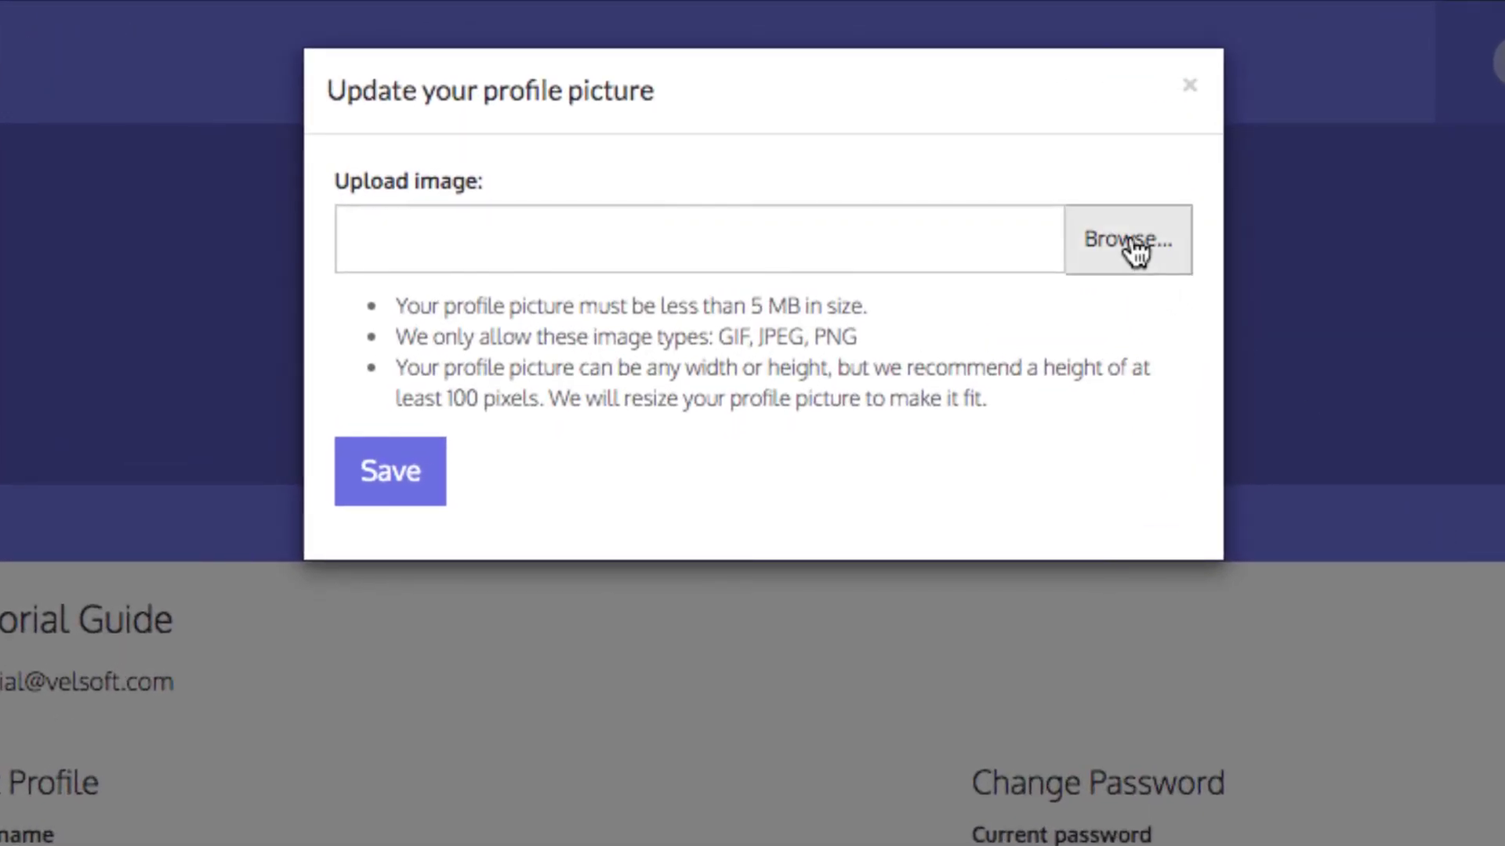
{"action": "left_click", "coordinate": [1135, 252]}
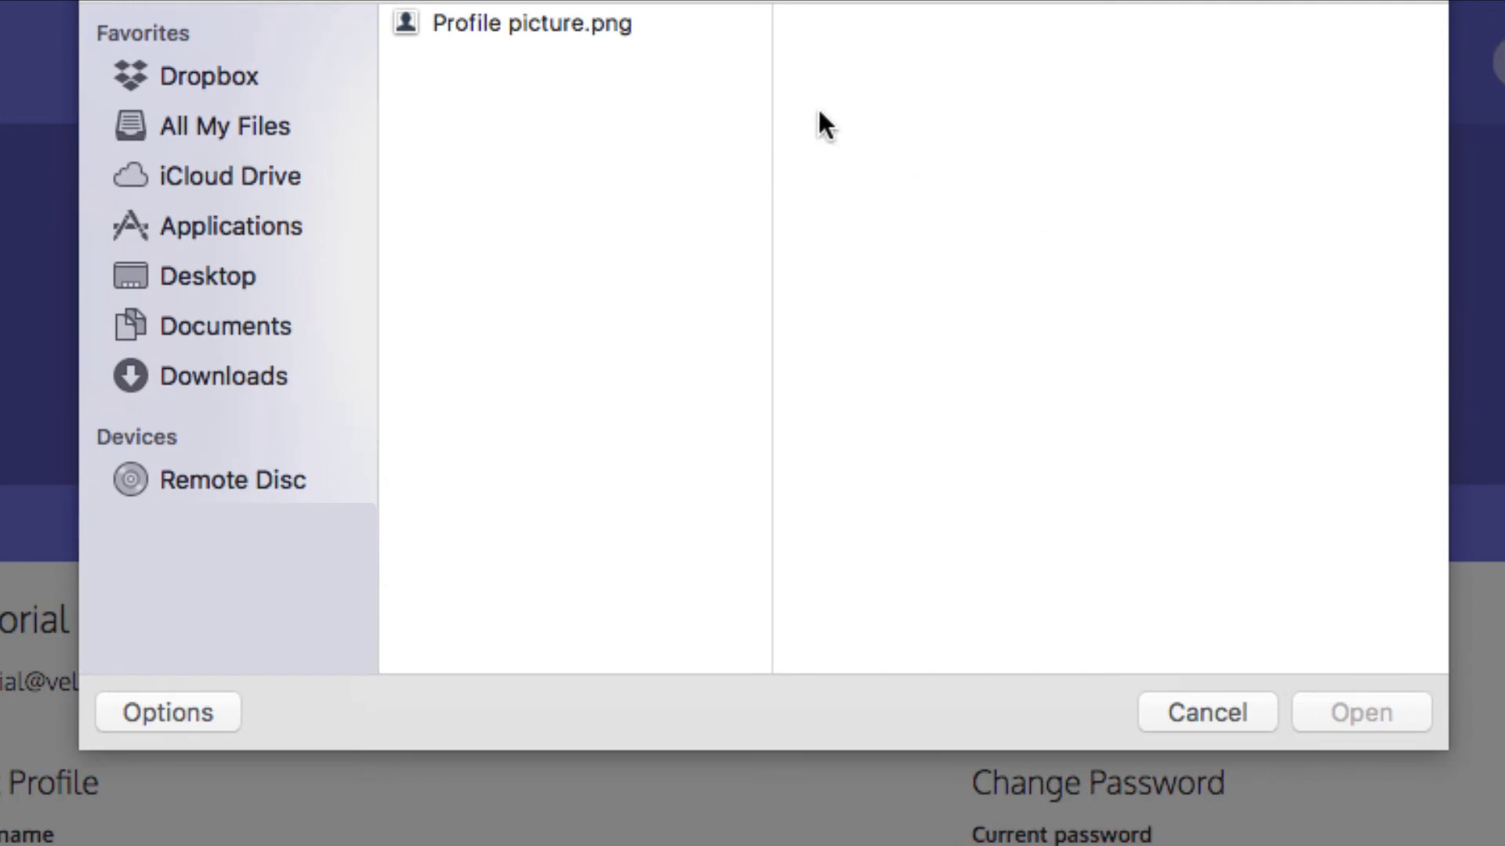
{"action": "left_click", "coordinate": [583, 22]}
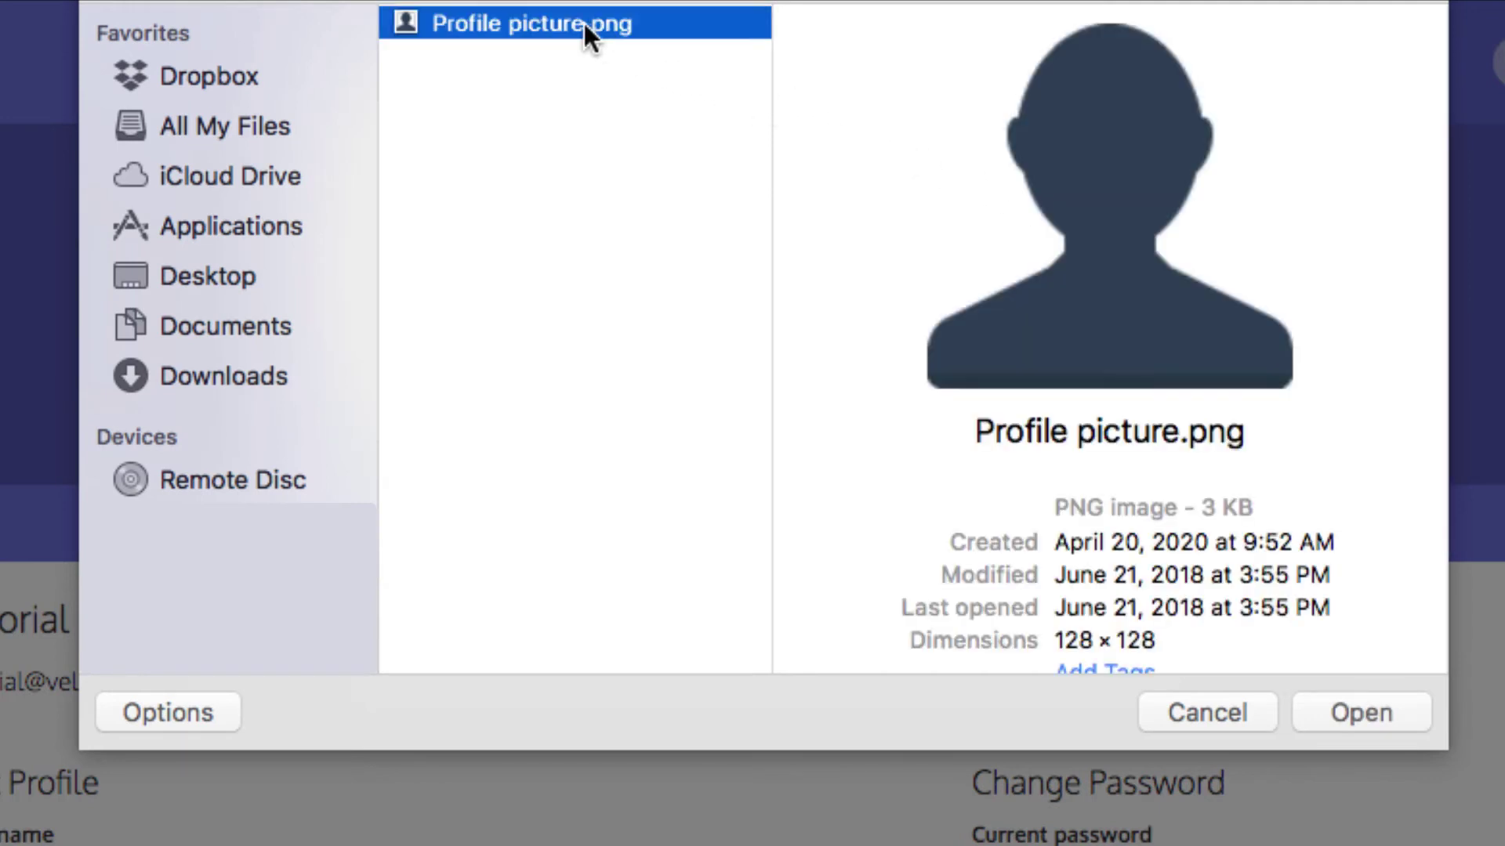
{"action": "left_click", "coordinate": [1342, 707]}
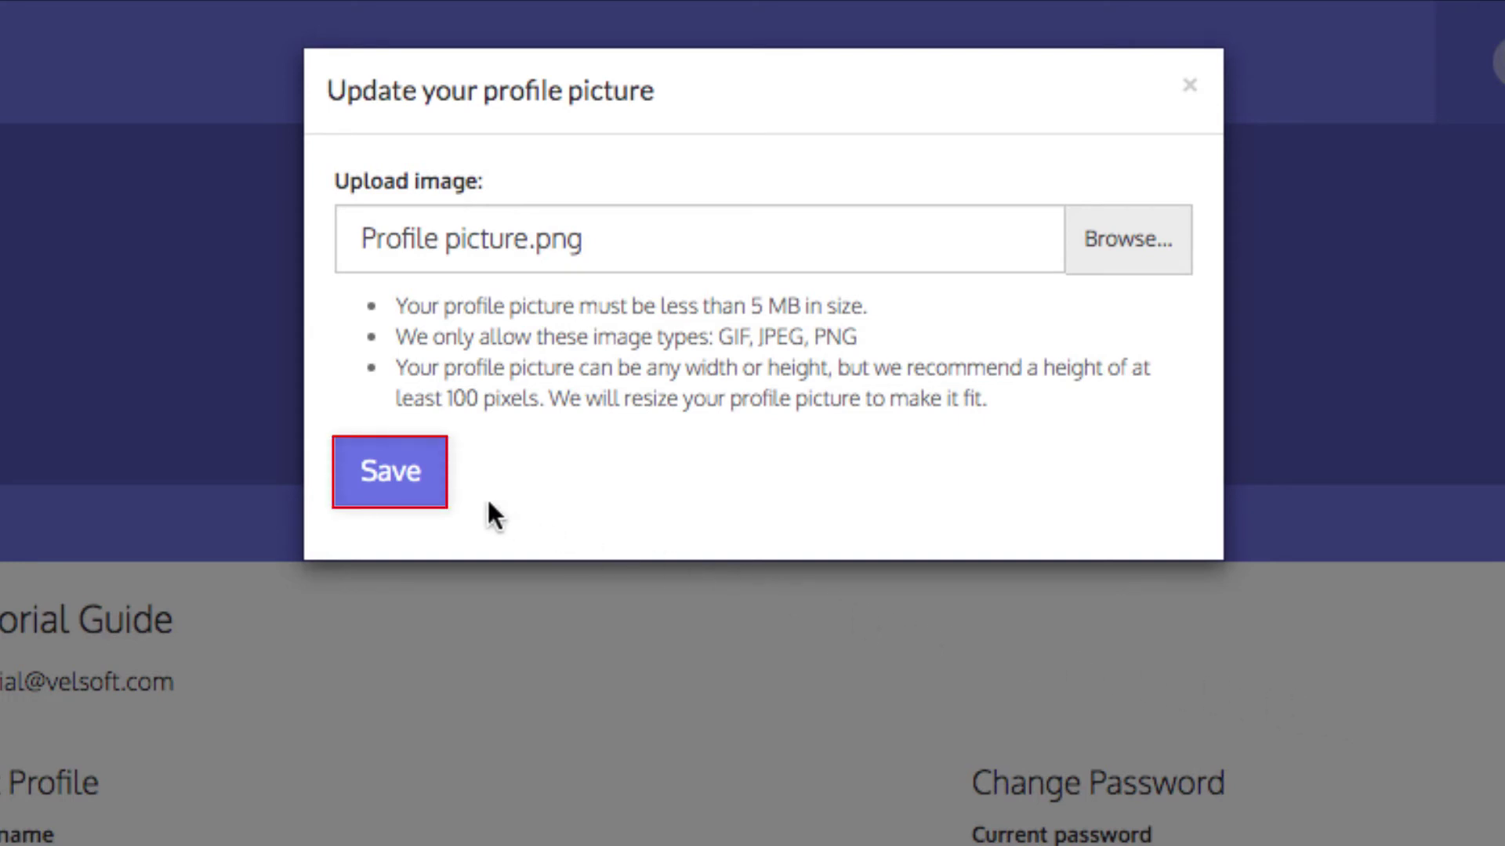
{"action": "left_click", "coordinate": [422, 497]}
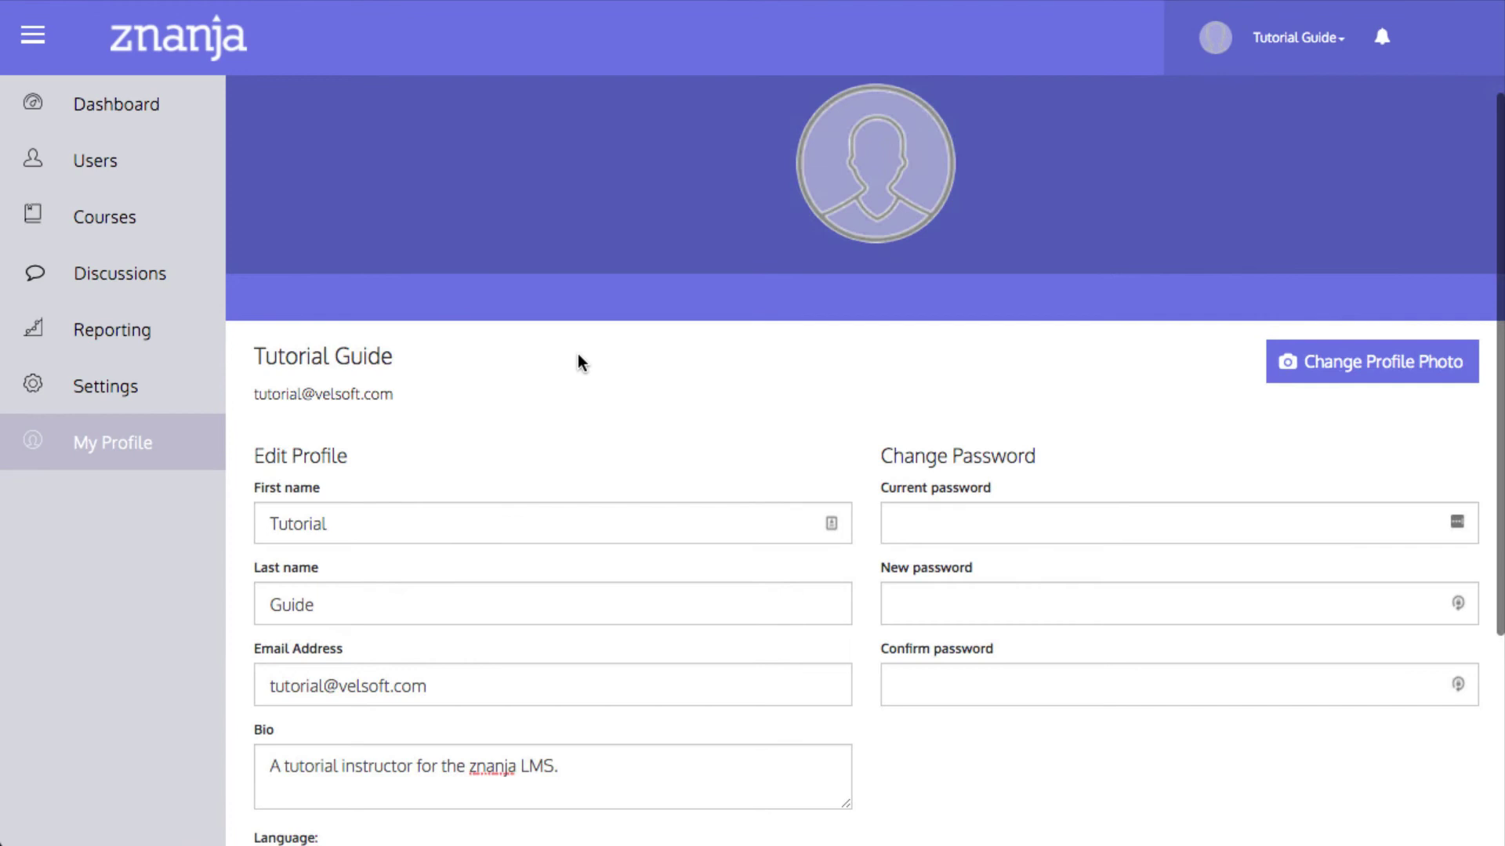
{"action": "scroll", "coordinate": [578, 353], "scroll_direction": "down", "scroll_amount": 2}
{"action": "scroll", "coordinate": [577, 355], "scroll_direction": "down", "scroll_amount": 2}
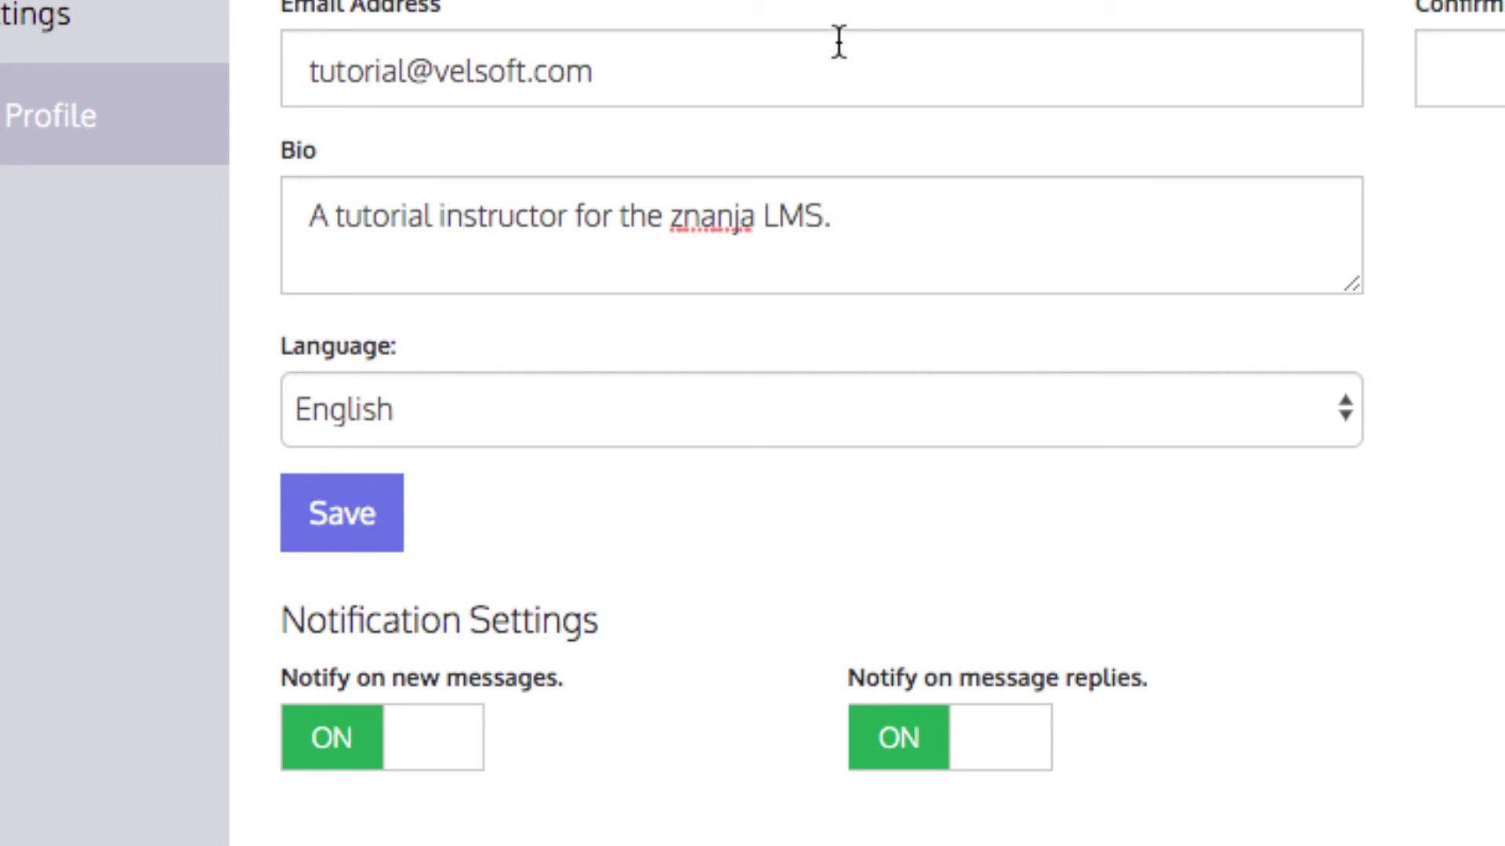
{"action": "left_click", "coordinate": [416, 765]}
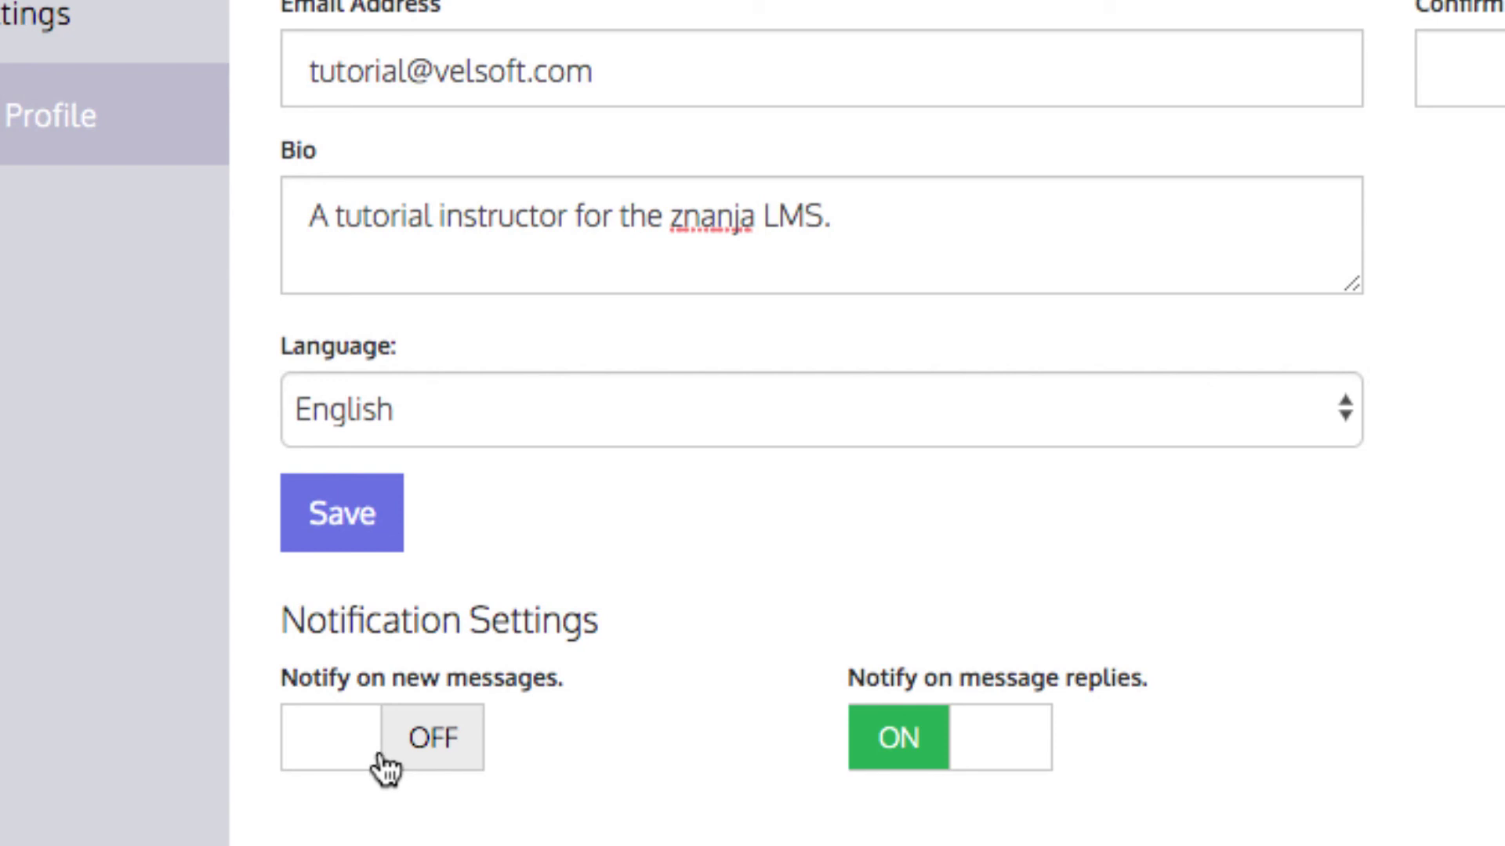
{"action": "left_click", "coordinate": [388, 768]}
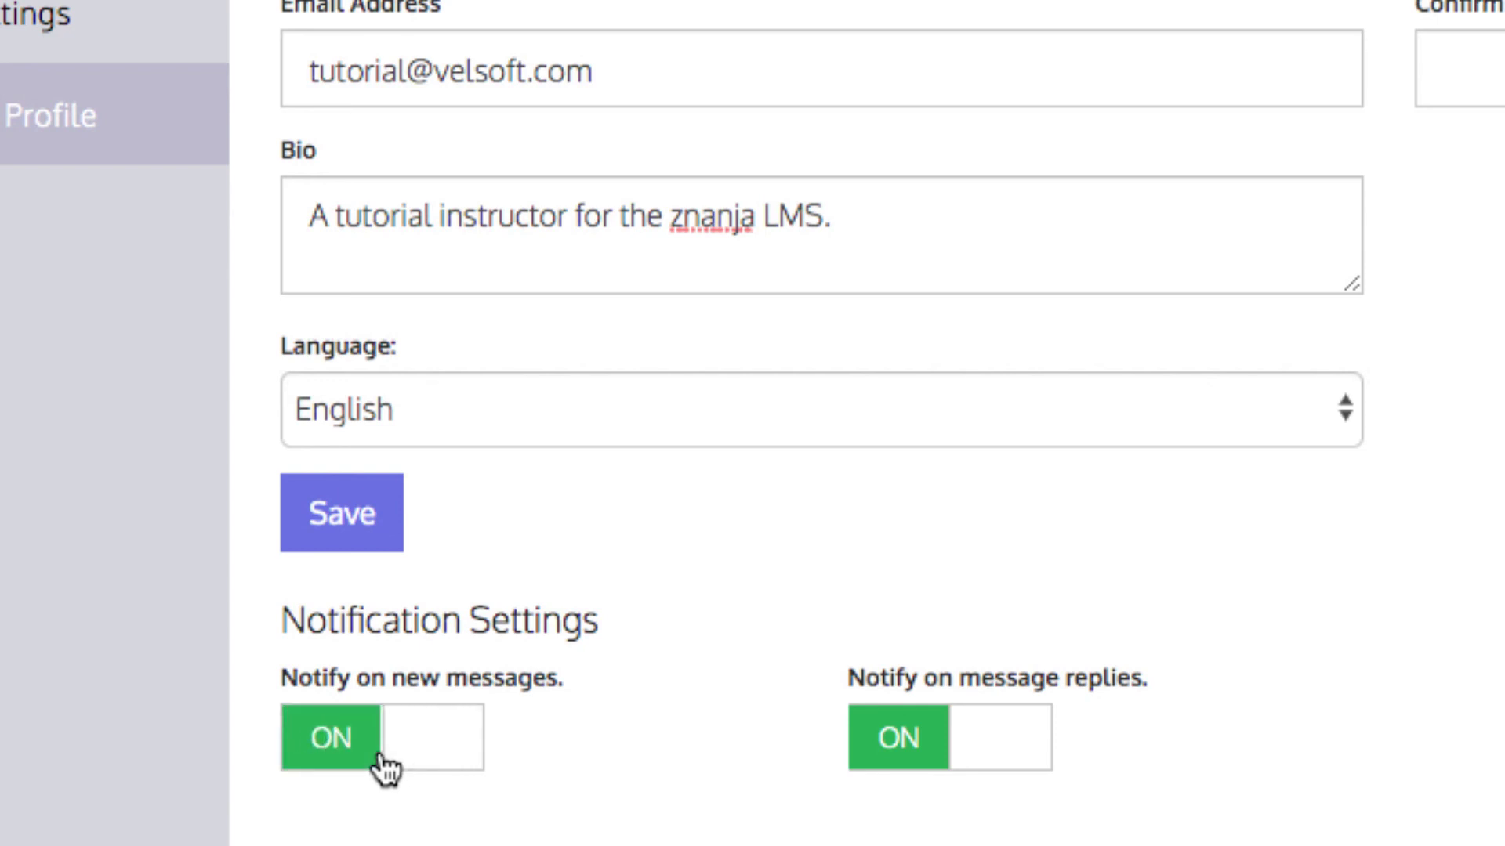